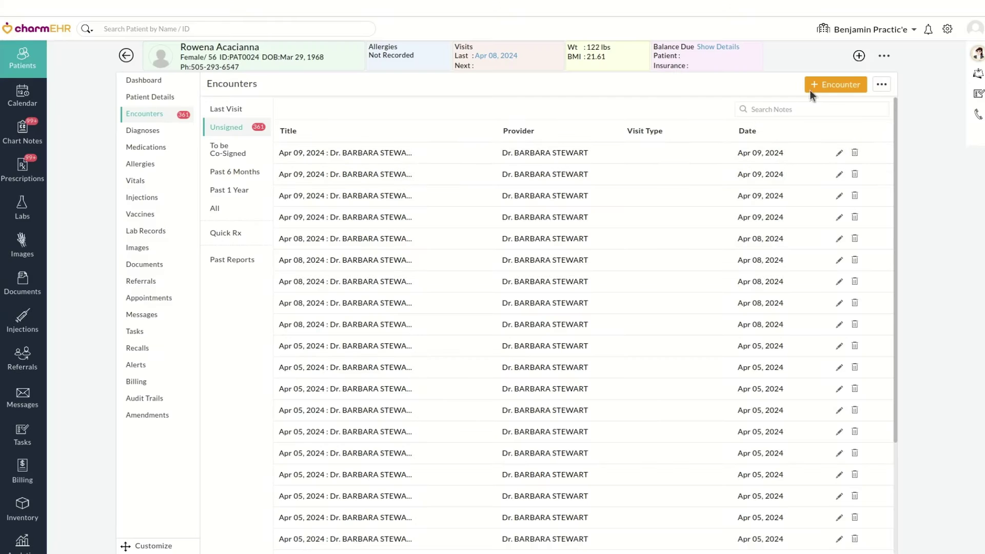
# Create a comprehensive encounter and begin a prescription from Plan > Recommendations
pyautogui.click(822, 86)
pyautogui.click(461, 230)
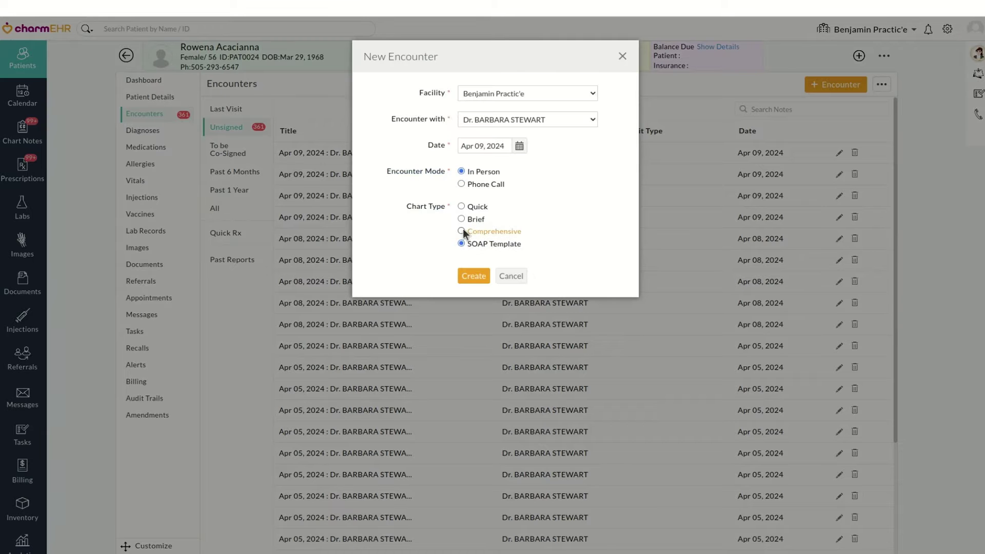
pyautogui.click(473, 276)
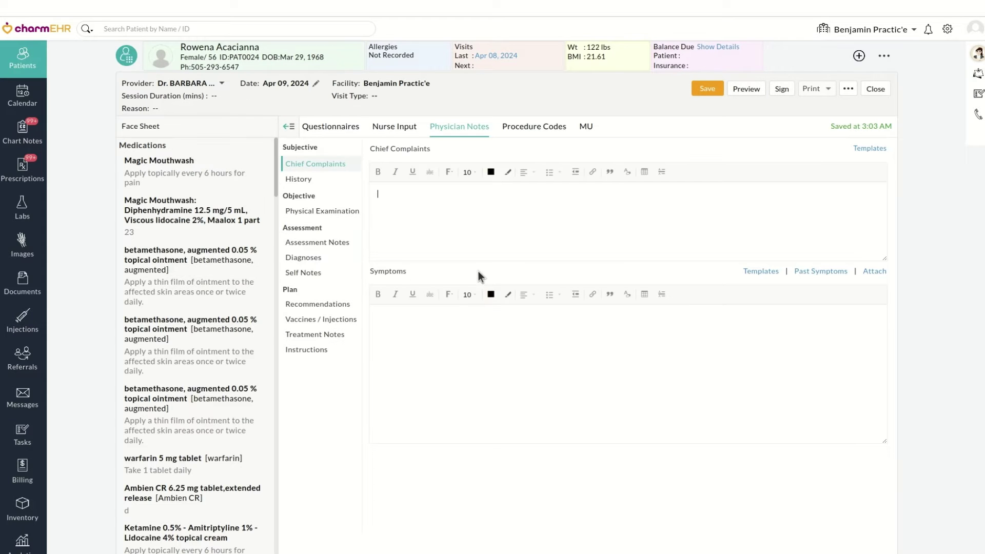
pyautogui.click(337, 306)
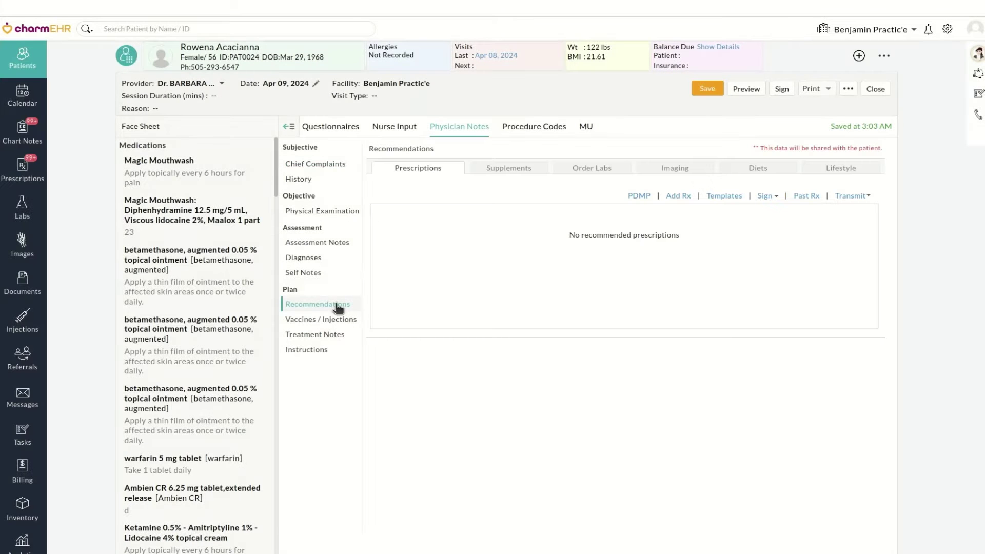
pyautogui.click(683, 195)
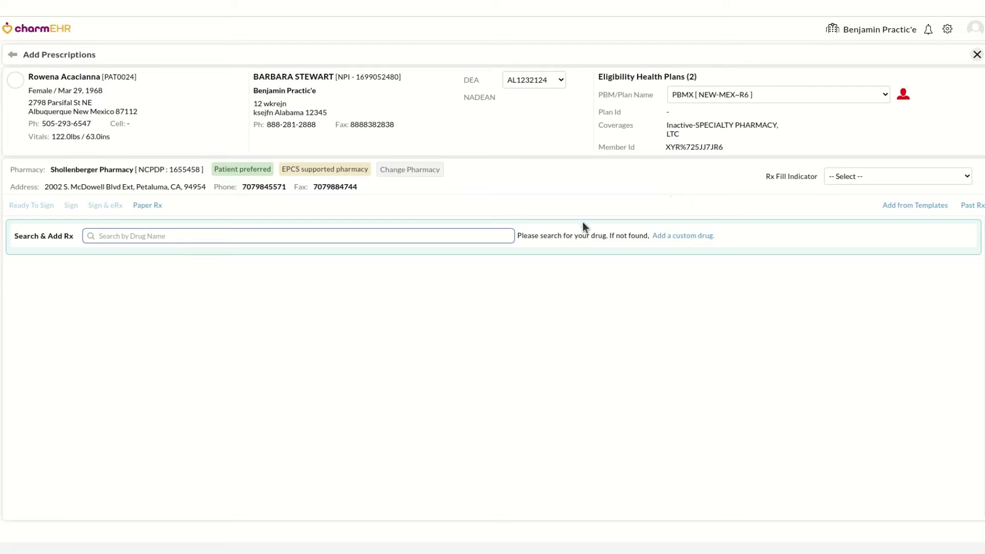
# Start a custom compounded drug named 'Magic Mouthwash' and search 'Ketam' as its first ingredient
pyautogui.click(677, 236)
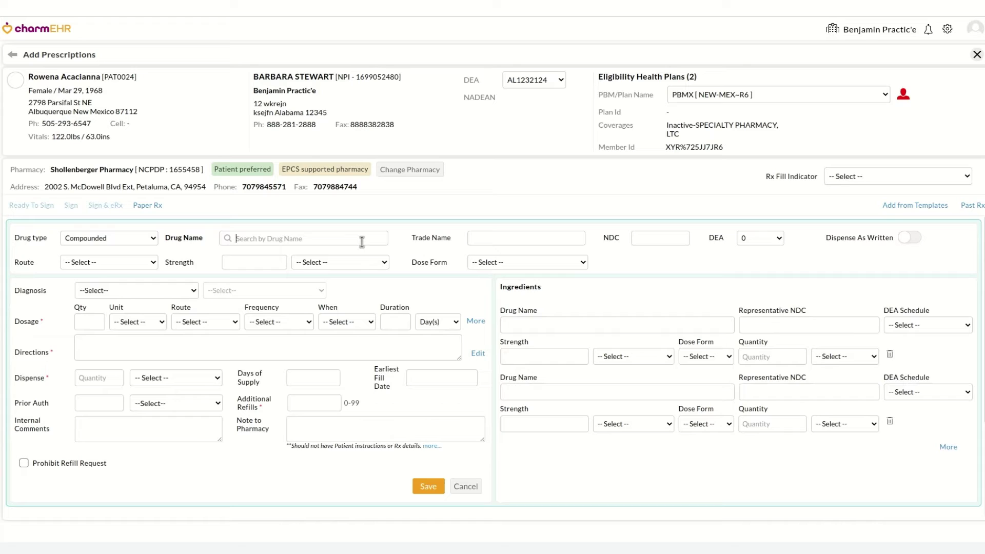
pyautogui.write('Magic Mouthwash')
pyautogui.click(532, 320)
pyautogui.write('Ketam')
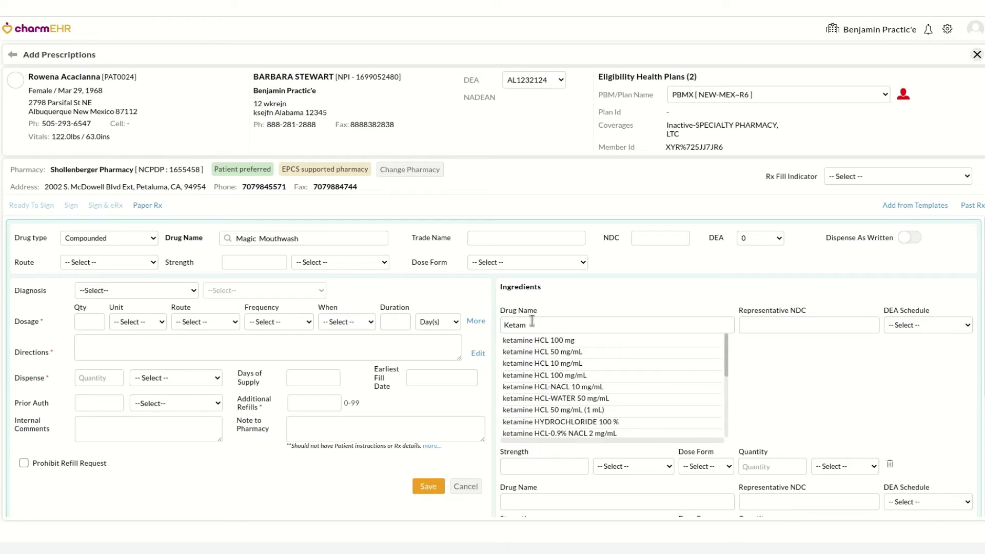
# Add ketamine HCL as the first ingredient: 0.5 %, cream, 0.15 gram
pyautogui.click(537, 340)
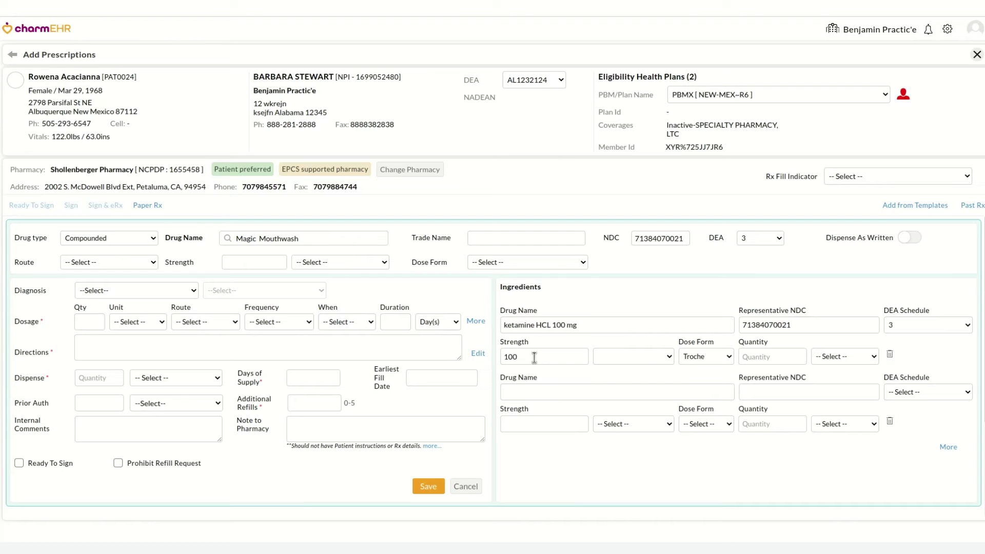
pyautogui.press('BackSpace')
pyautogui.press('BackSpace')
pyautogui.press('BackSpace')
pyautogui.write('0.5')
pyautogui.click(608, 360)
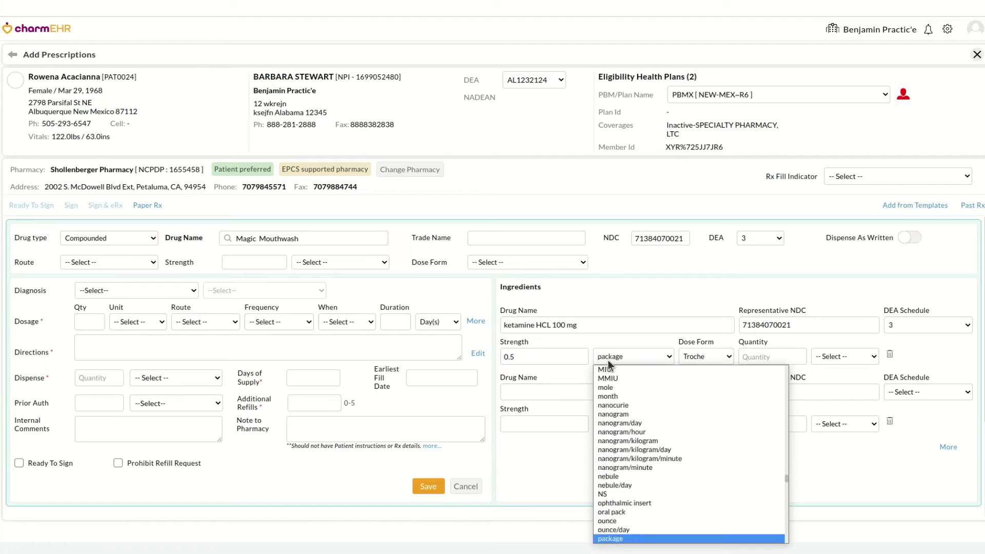
pyautogui.press('p')
pyautogui.press('Return')
pyautogui.click(691, 356)
pyautogui.press('c')
pyautogui.press('Return')
pyautogui.click(763, 356)
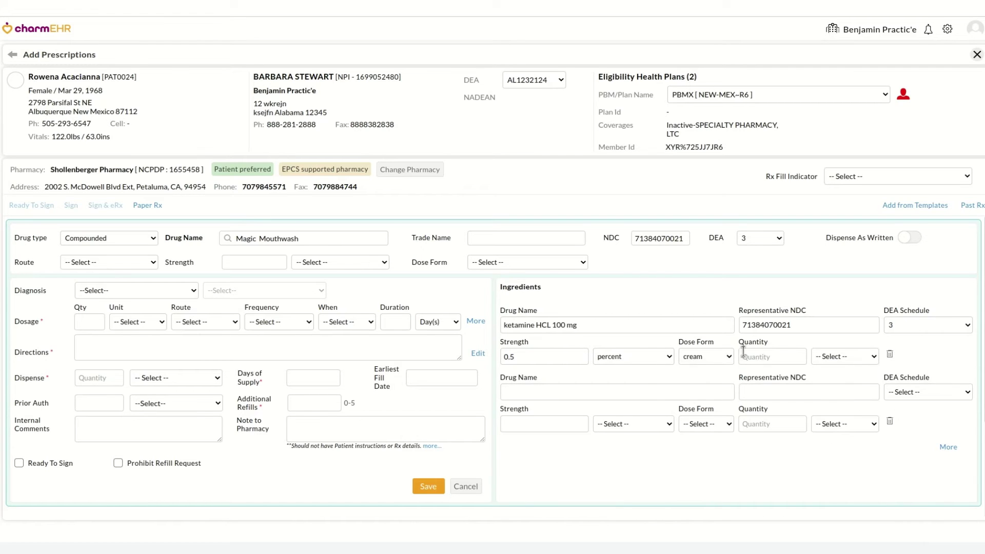
pyautogui.write('0.15')
pyautogui.click(858, 356)
pyautogui.click(829, 521)
# Add amitriptyline HCL as the second ingredient: 1 %, cream, 0.3 gram
pyautogui.click(579, 393)
pyautogui.write('Amitr')
pyautogui.click(558, 406)
pyautogui.click(547, 420)
pyautogui.write('1')
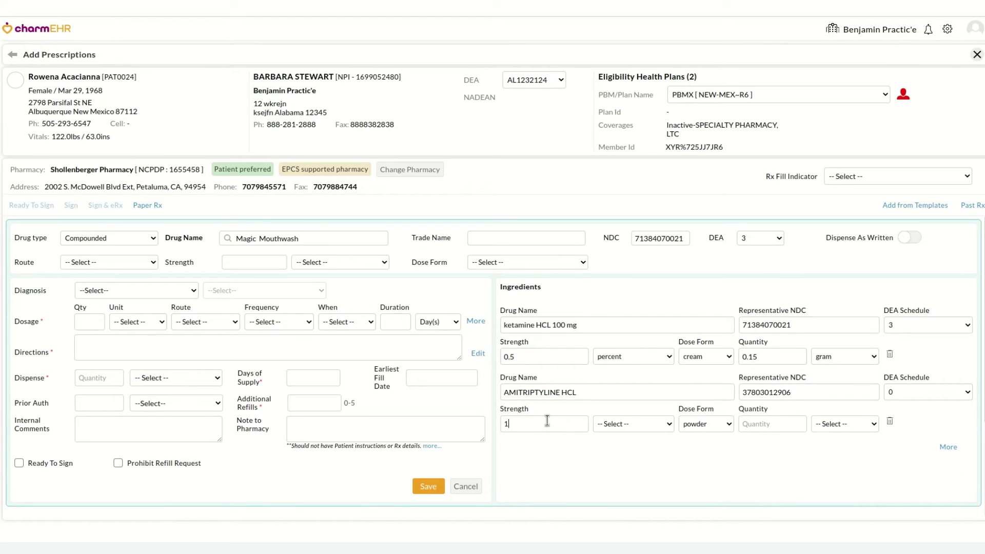
pyautogui.click(633, 423)
pyautogui.click(619, 285)
pyautogui.click(692, 424)
pyautogui.click(691, 423)
pyautogui.click(772, 423)
pyautogui.write('0.3')
pyautogui.click(844, 423)
pyautogui.click(845, 385)
# Add a third row with lidocaine 4 %, cream, 1.2 gram
pyautogui.click(947, 447)
pyautogui.click(617, 460)
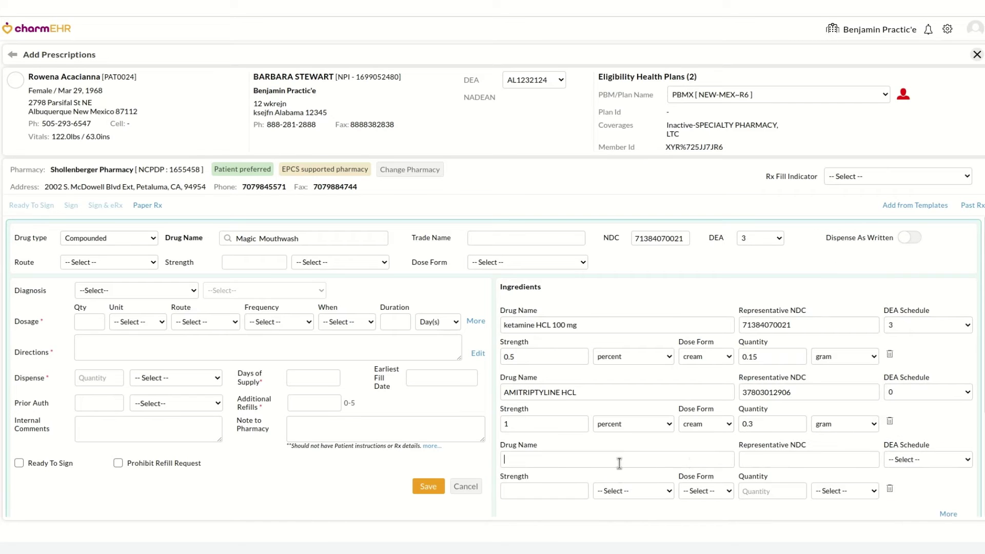
pyautogui.write('lido')
pyautogui.click(541, 486)
pyautogui.click(621, 490)
pyautogui.click(621, 485)
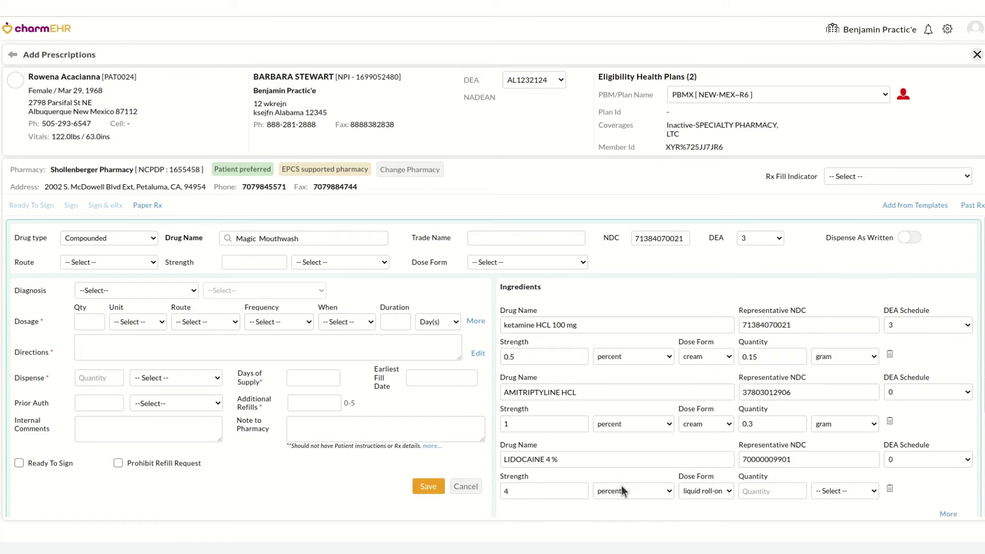
pyautogui.click(698, 490)
pyautogui.click(697, 477)
pyautogui.click(751, 491)
pyautogui.write('1.2')
pyautogui.click(844, 490)
pyautogui.click(825, 459)
# Paste the directions and set dispense 30 milliliter, 30 days' supply and 0 refills
pyautogui.click(481, 354)
pyautogui.write('Apply topically every 6 hours for pain')
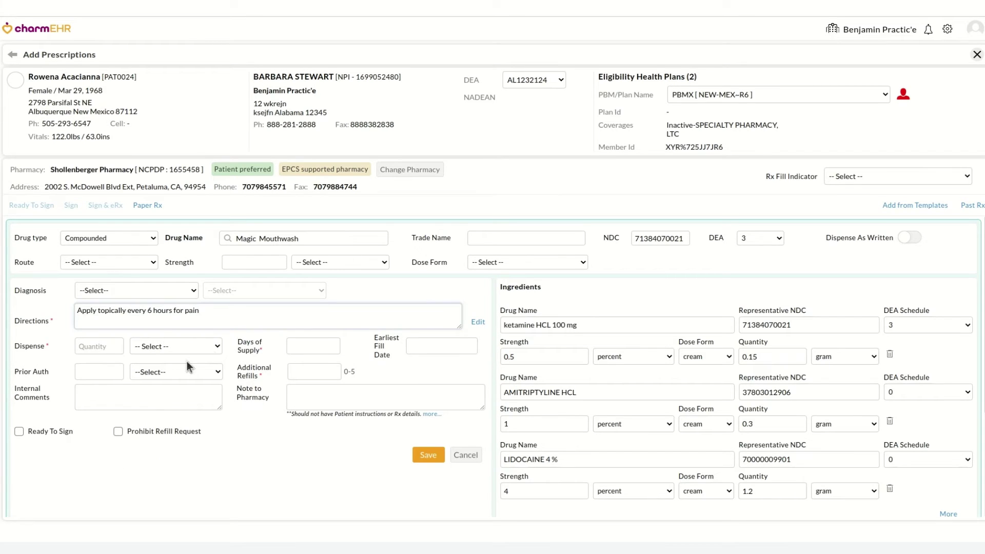
pyautogui.click(113, 348)
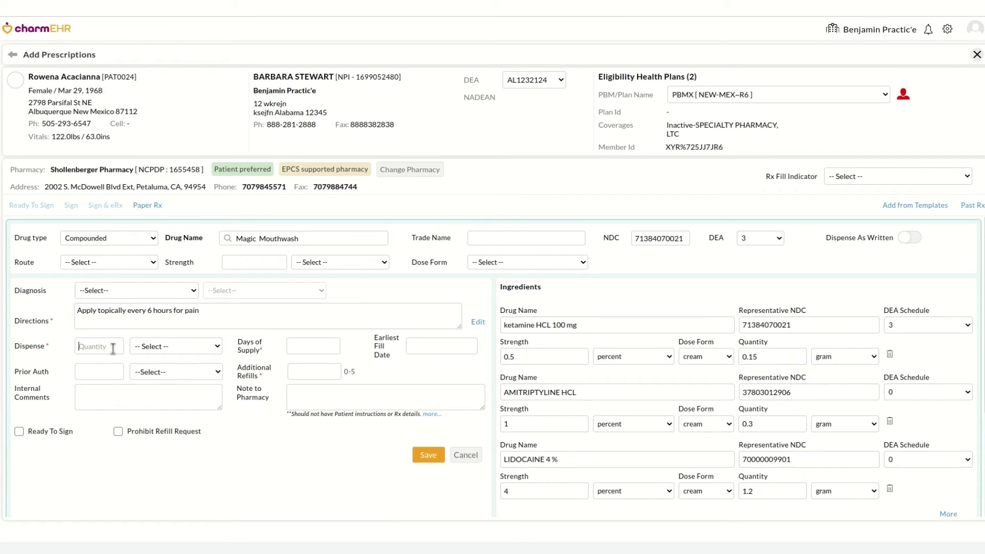
pyautogui.write('30')
pyautogui.click(211, 346)
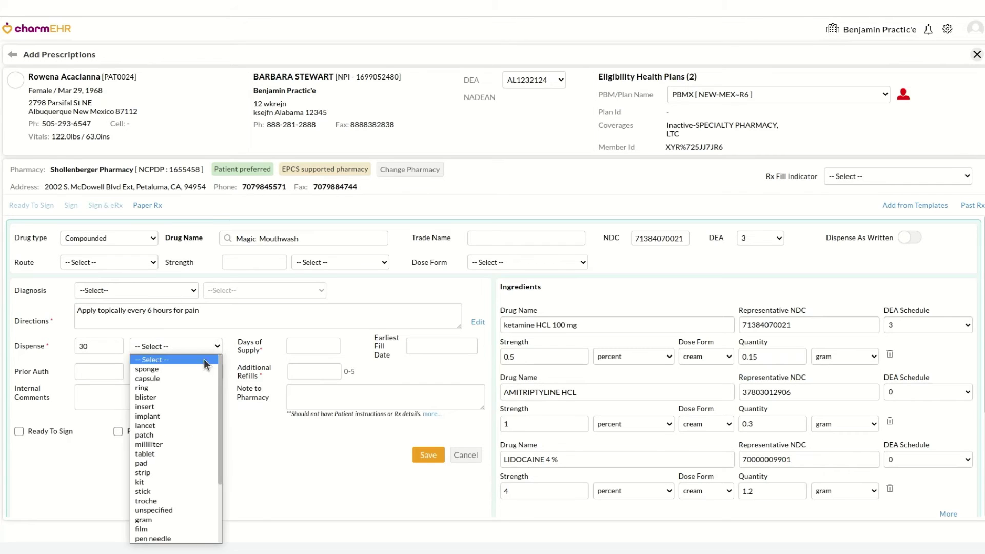
pyautogui.click(184, 444)
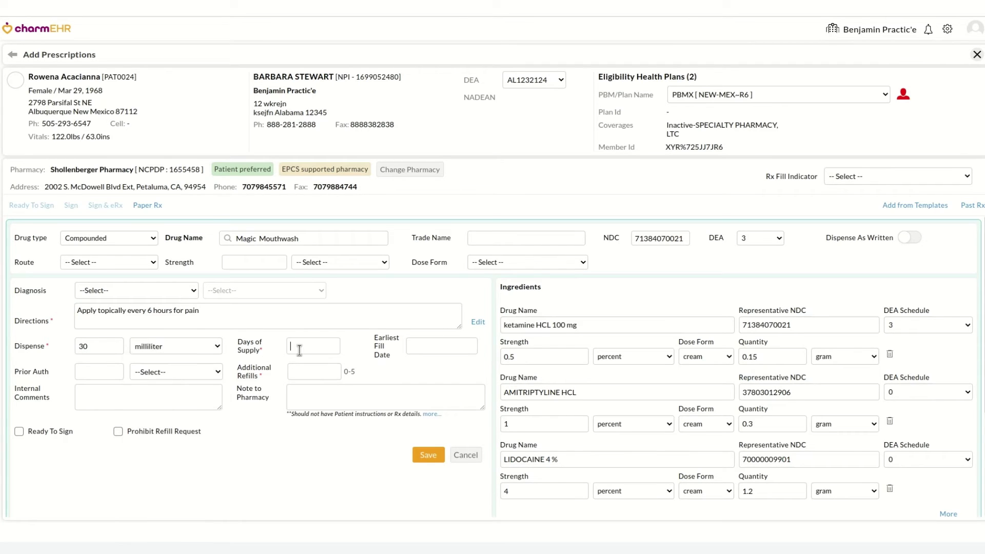
pyautogui.write('30')
pyautogui.click(302, 373)
pyautogui.write('0')
# Add the pharmacy note 'Advise patient to wear gloves for application', mark Ready To Sign, save
pyautogui.click(304, 390)
pyautogui.write('Advise patient to wear gloves for application')
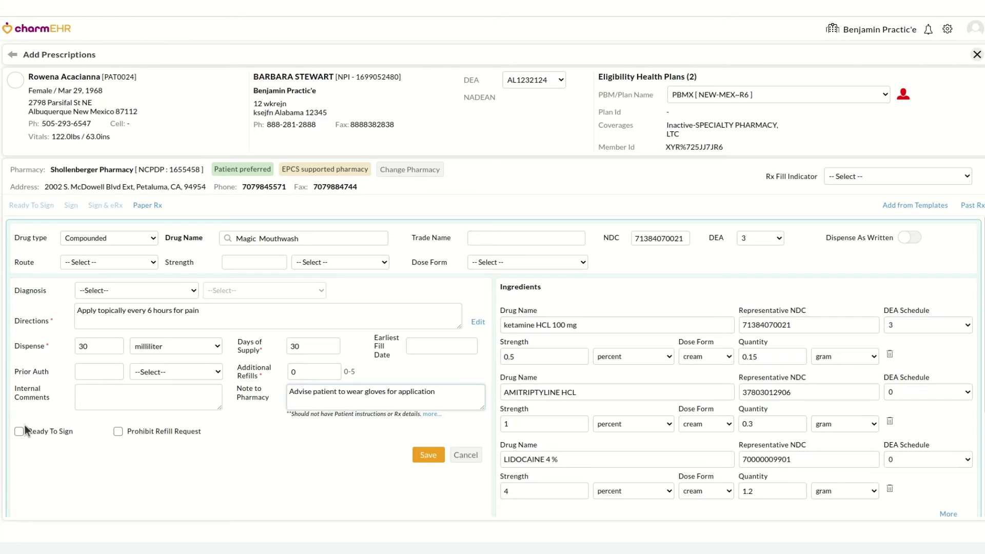
pyautogui.click(20, 432)
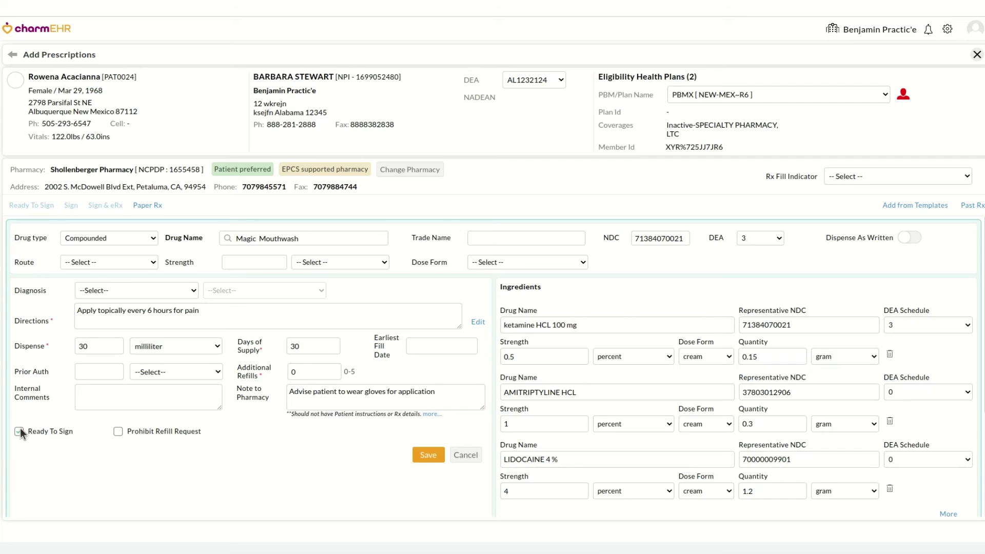
pyautogui.click(430, 454)
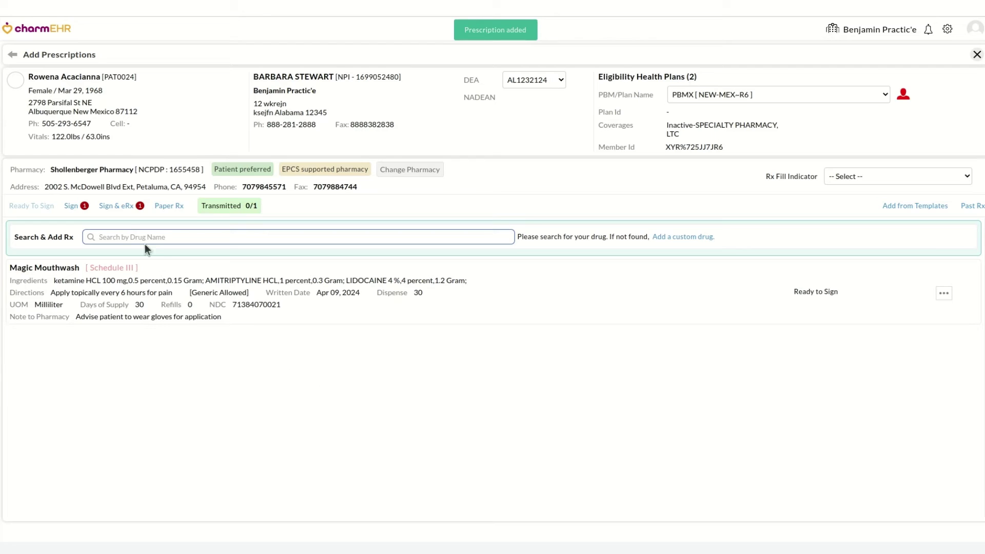
# Sign the Magic Mouthwash eRx with the account password and OneAuth one-time code, then send it
pyautogui.click(120, 206)
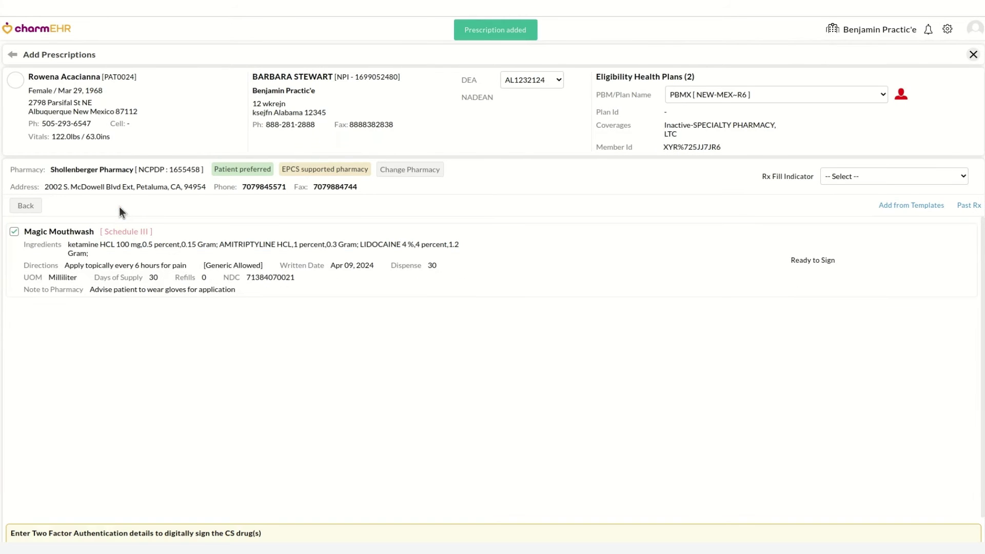
pyautogui.scroll(-1, 168, 330)
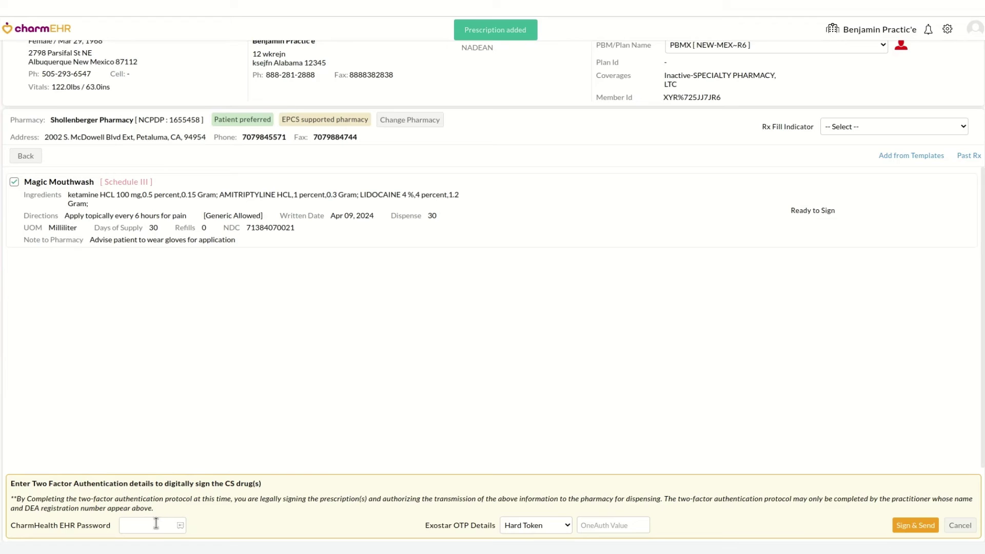
pyautogui.write('••••••••••••')
pyautogui.click(618, 524)
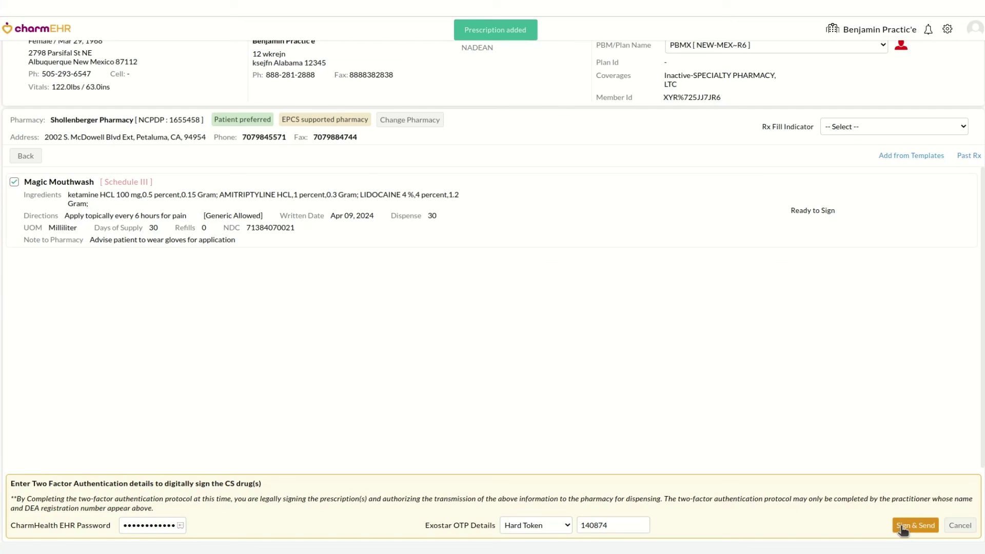
pyautogui.click(903, 528)
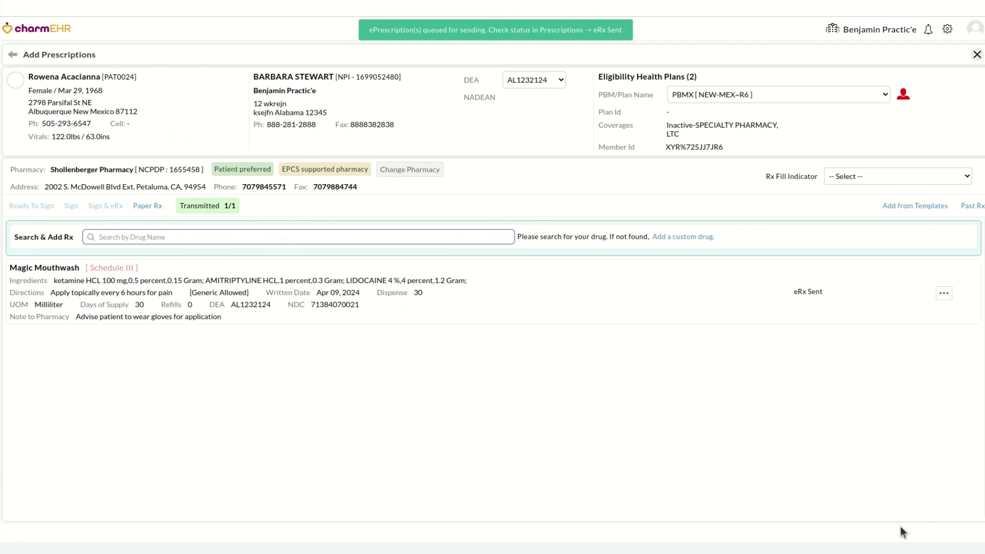
pyautogui.click(976, 54)
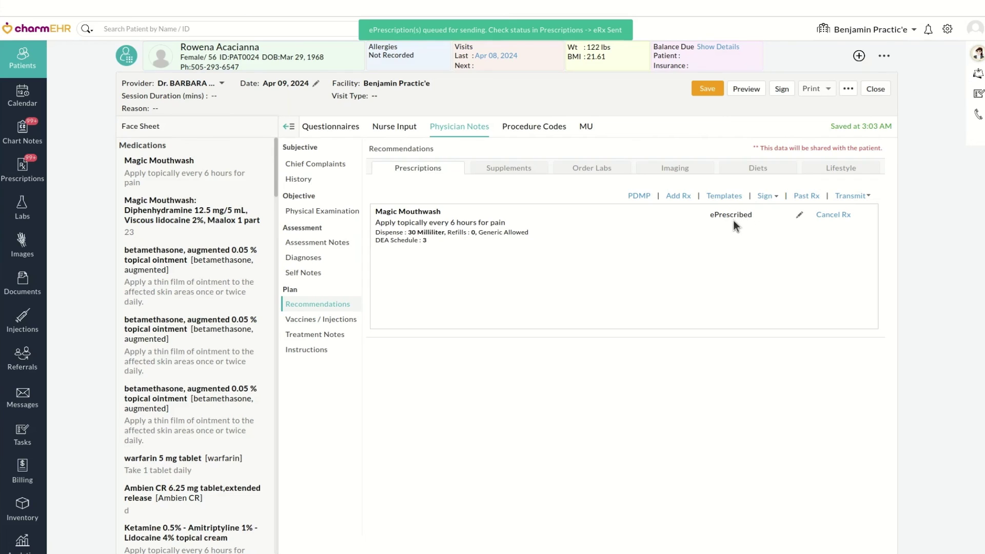
pyautogui.click(678, 197)
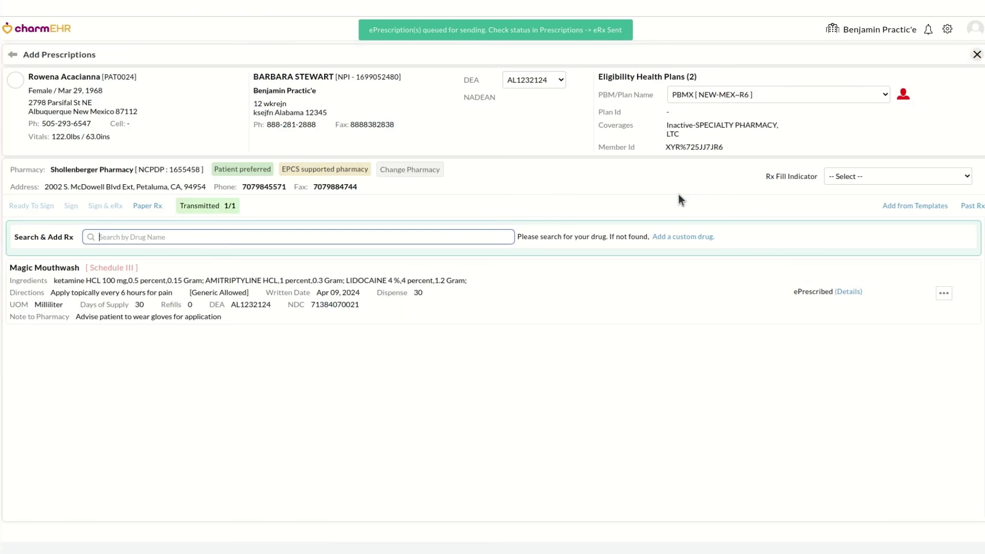
pyautogui.click(854, 292)
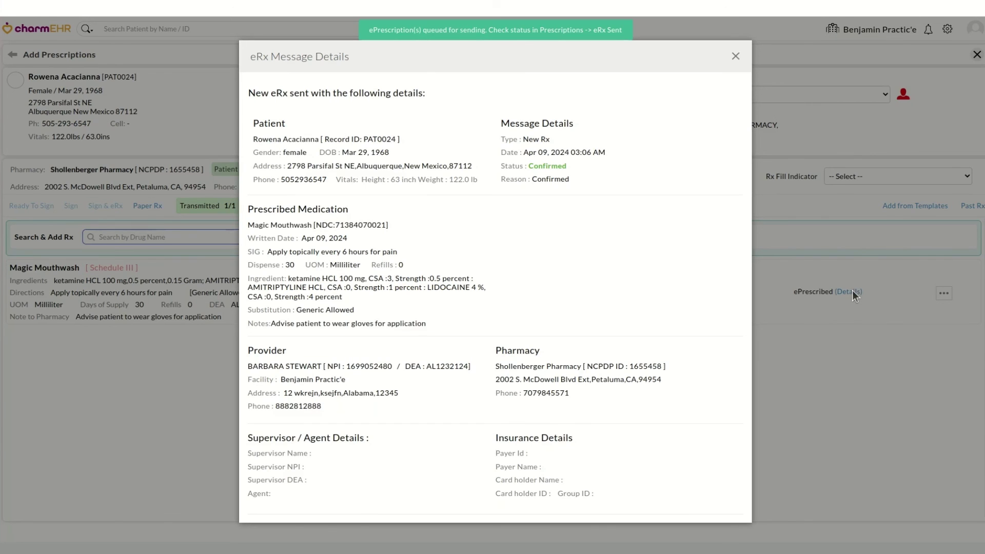
pyautogui.click(735, 57)
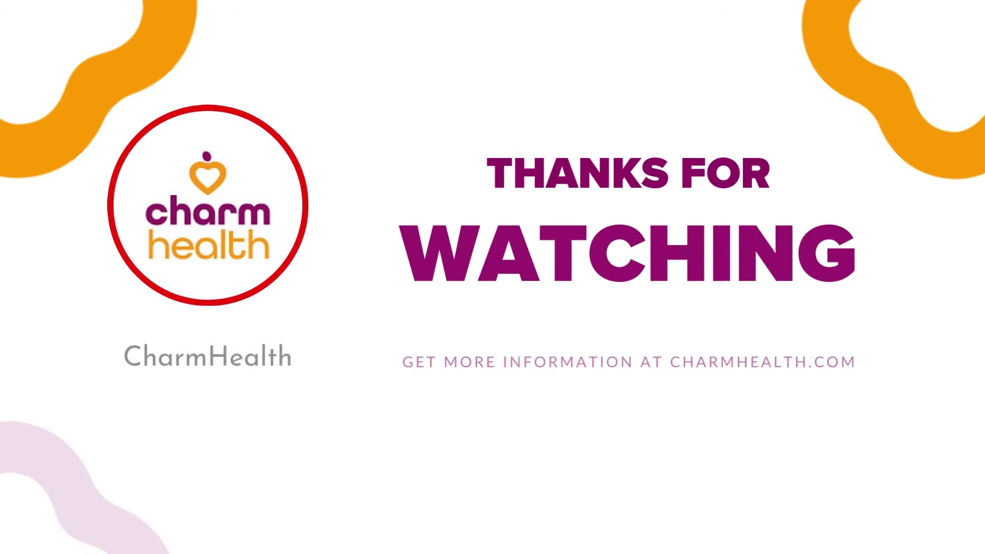